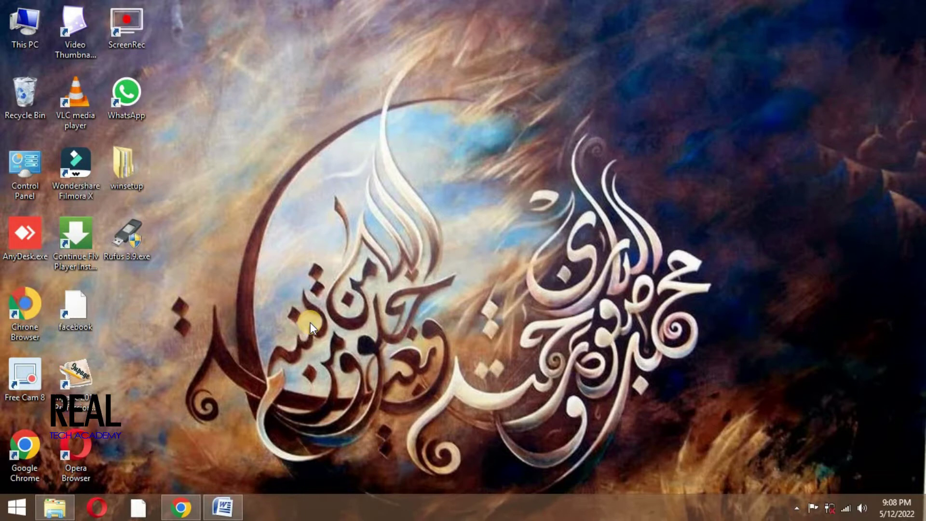
- Open Computer Management for This PC and display the Services list under Services and Applications
right_click(27, 31)
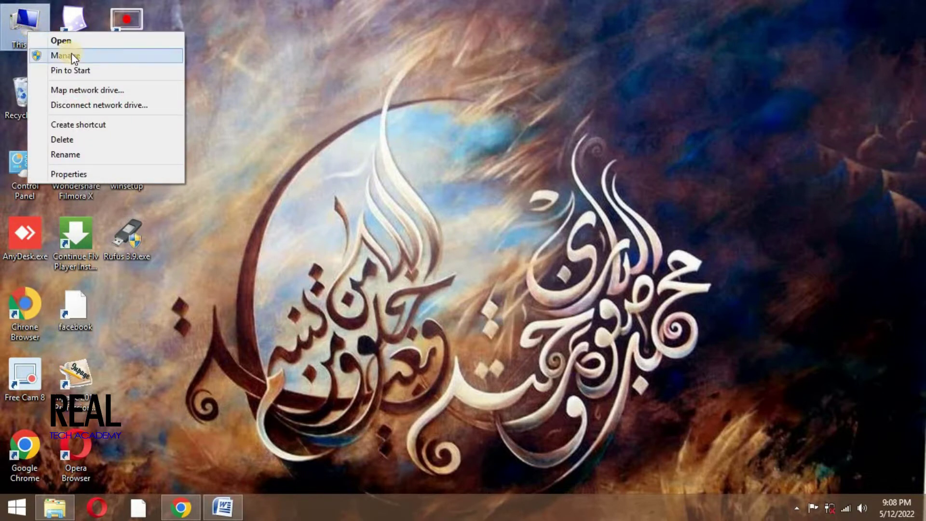
click(100, 56)
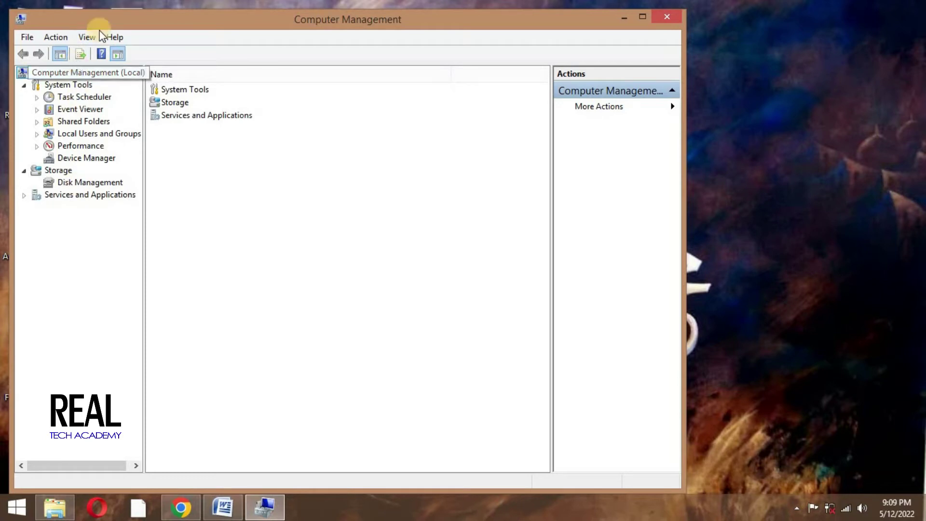
double_click(147, 24)
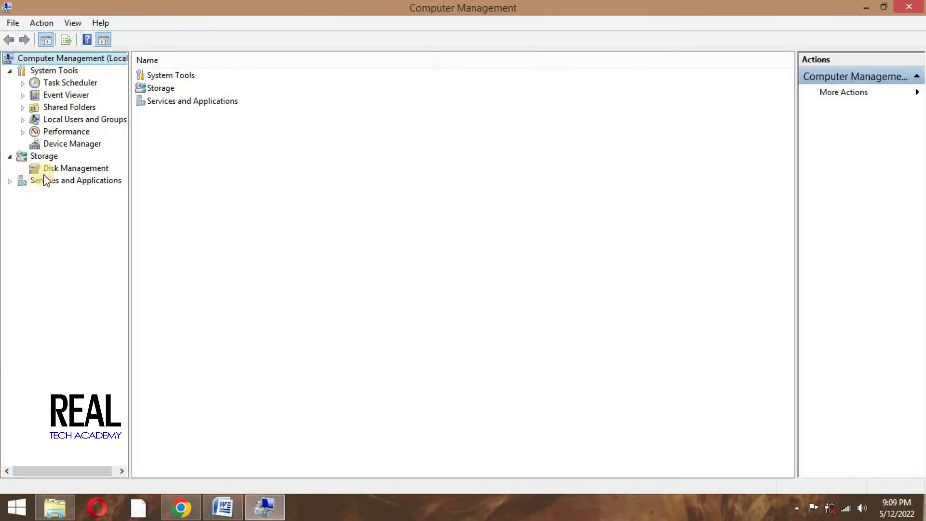
click(62, 182)
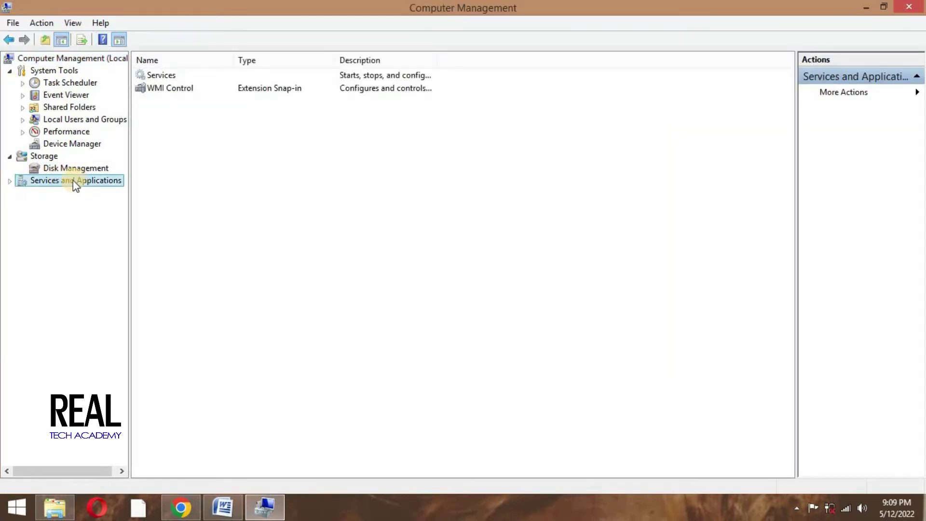
click(168, 77)
click(169, 87)
click(164, 74)
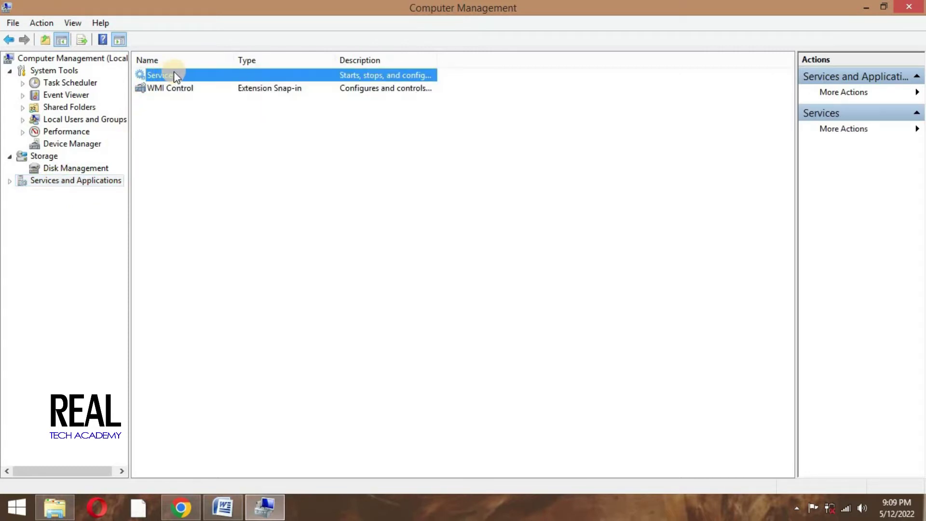
double_click(175, 77)
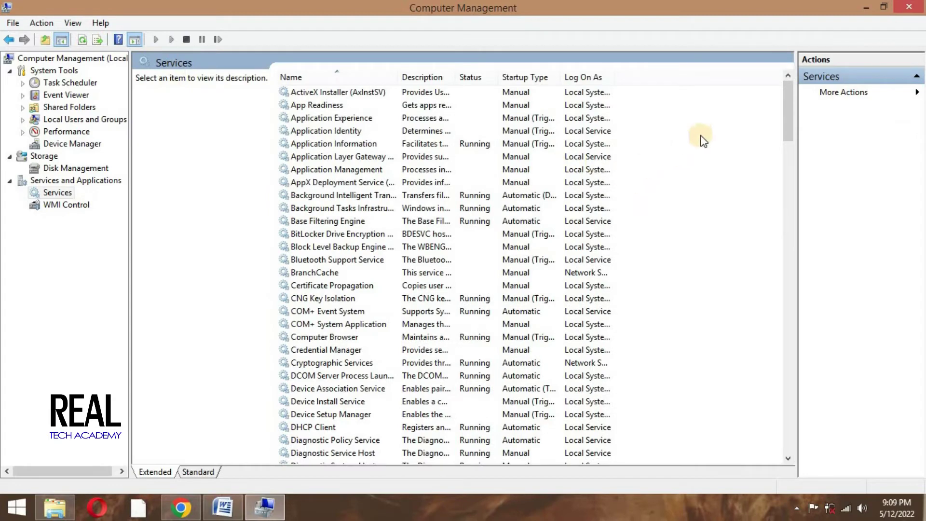
- Find the Windows Update service near the end of the list and open its properties
drag(791, 95, 791, 354)
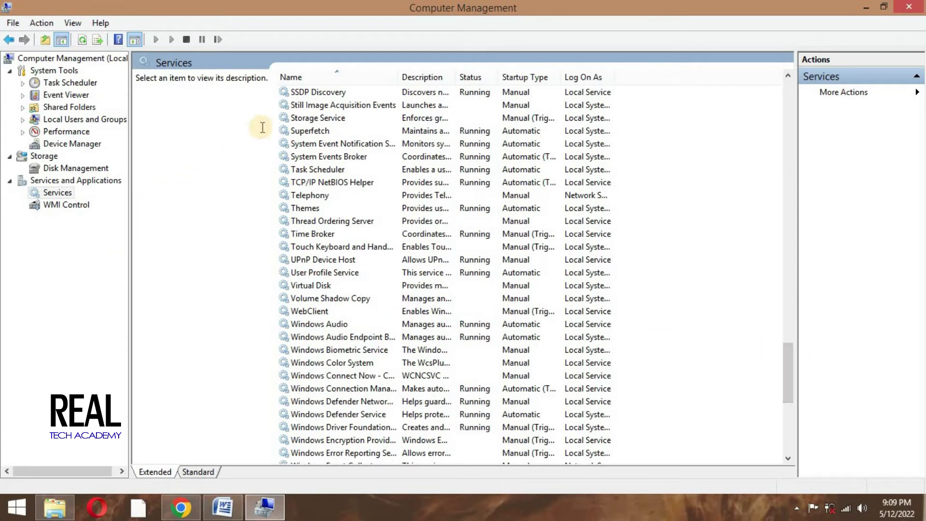
scroll(314, 325, down, 4)
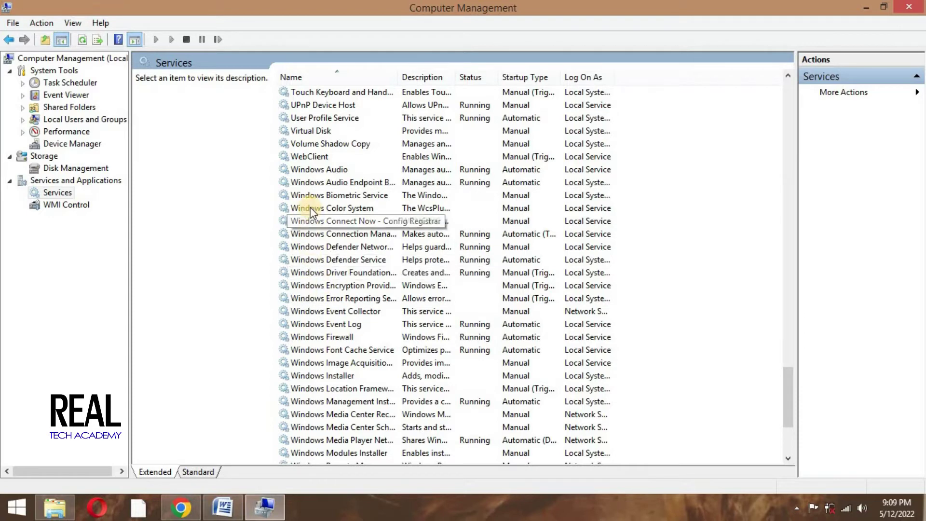
scroll(319, 314, down, 4)
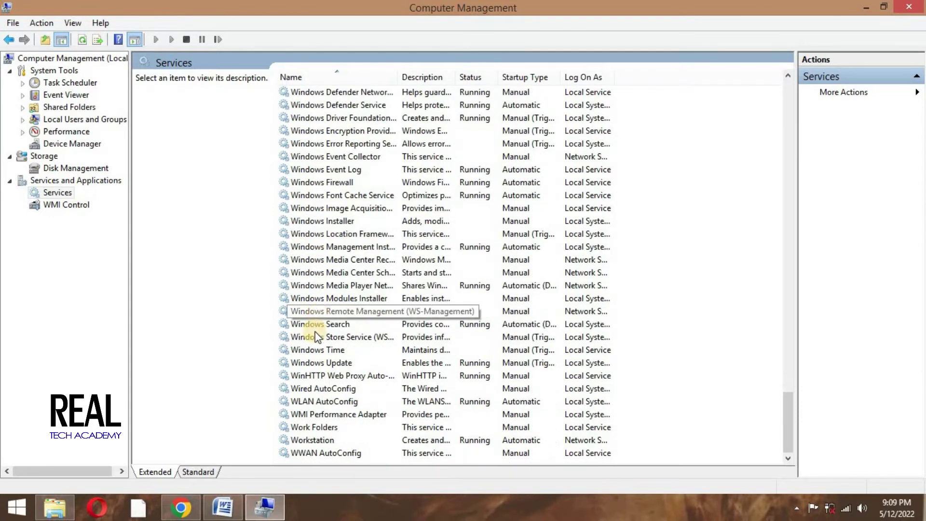
click(326, 363)
double_click(326, 362)
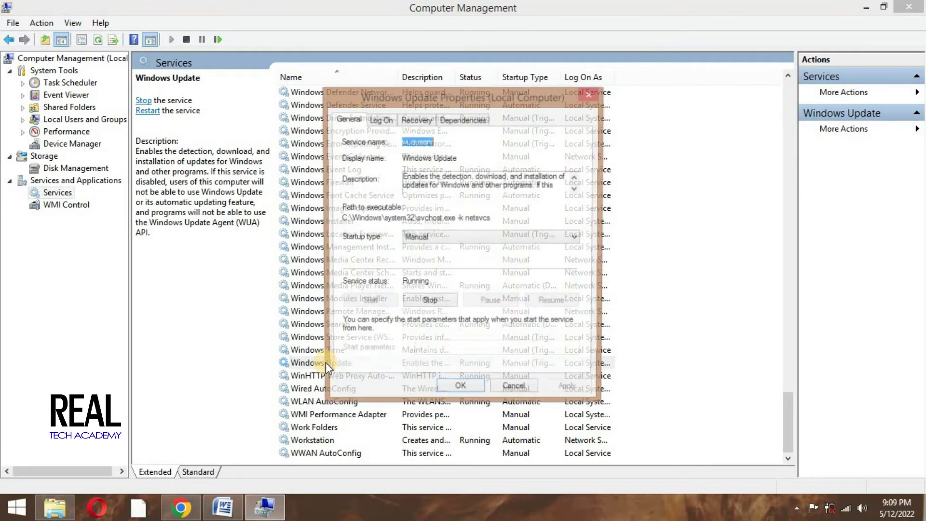
drag(443, 100, 253, 80)
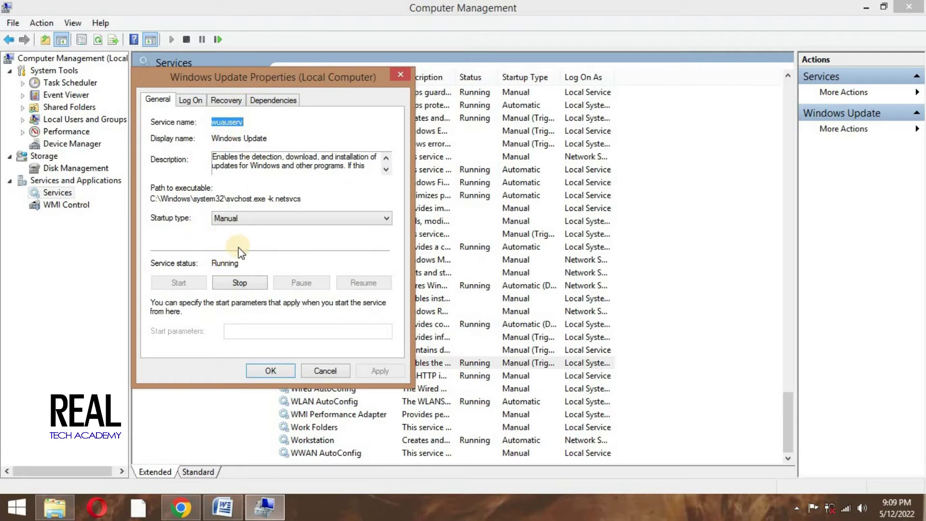
- Set the Windows Update service's startup type to Disabled and stop the running service, saving the changes
click(252, 219)
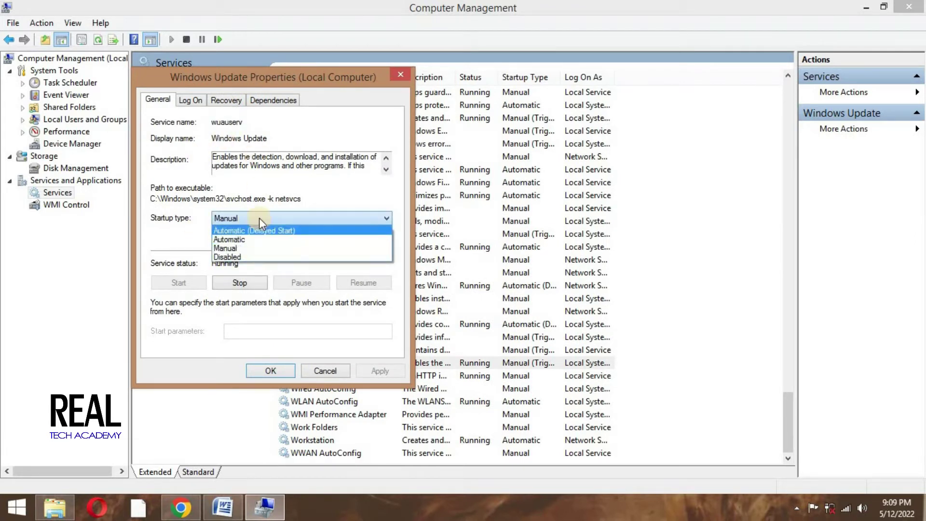
click(259, 218)
click(260, 218)
click(259, 259)
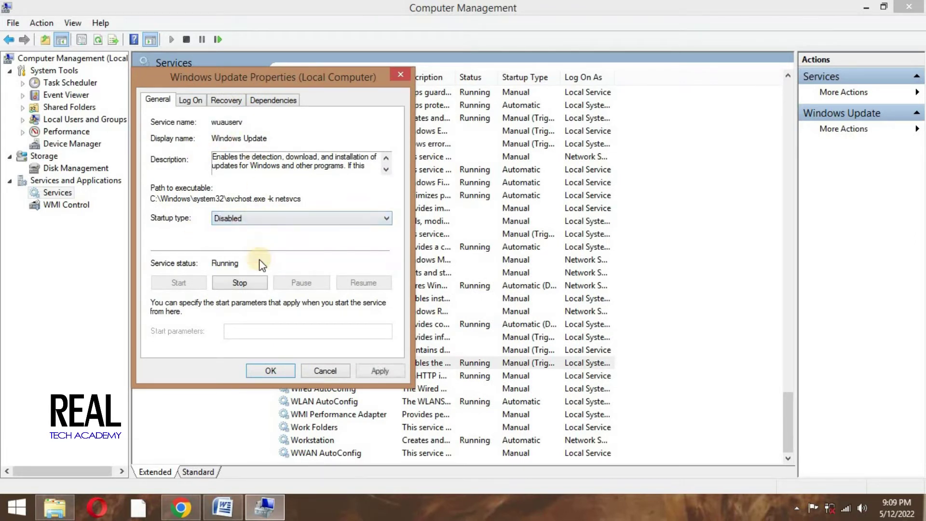
click(233, 283)
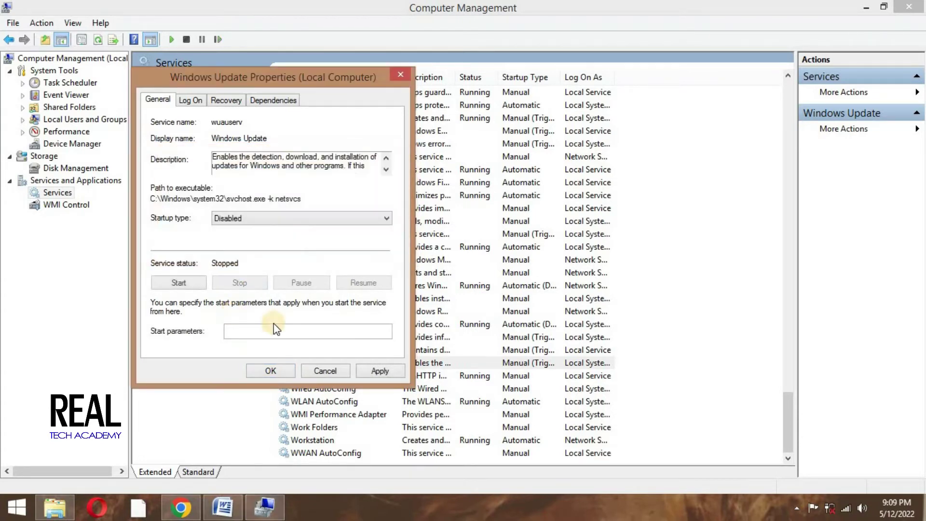
click(375, 370)
click(270, 371)
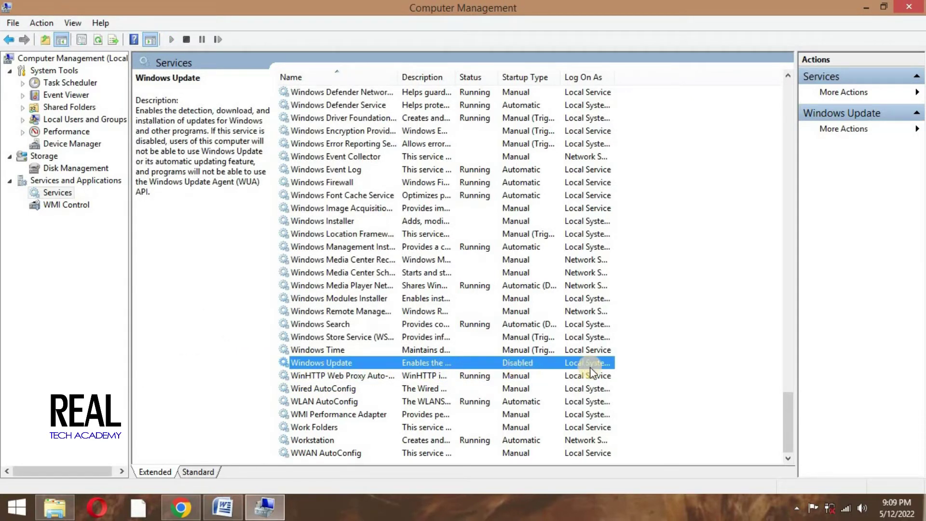
- Close Computer Management and refresh the desktop
click(909, 7)
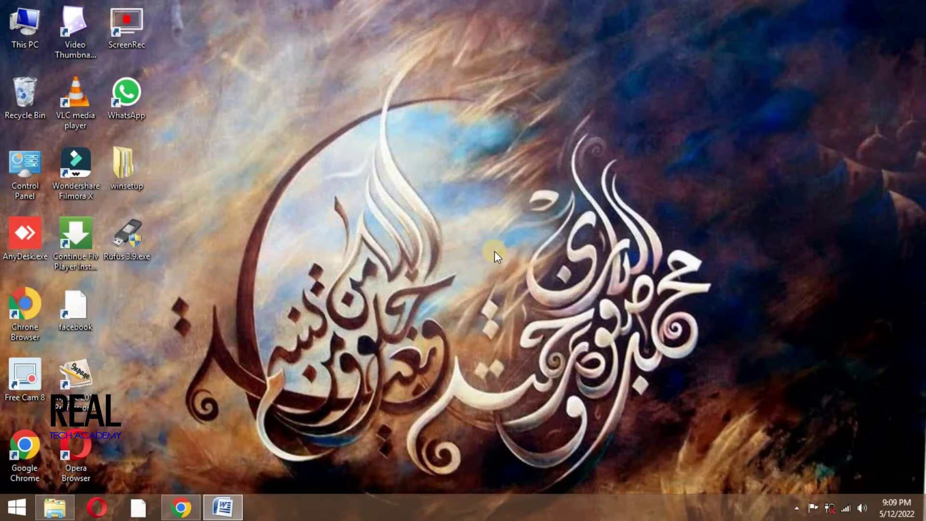
right_click(393, 219)
click(419, 258)
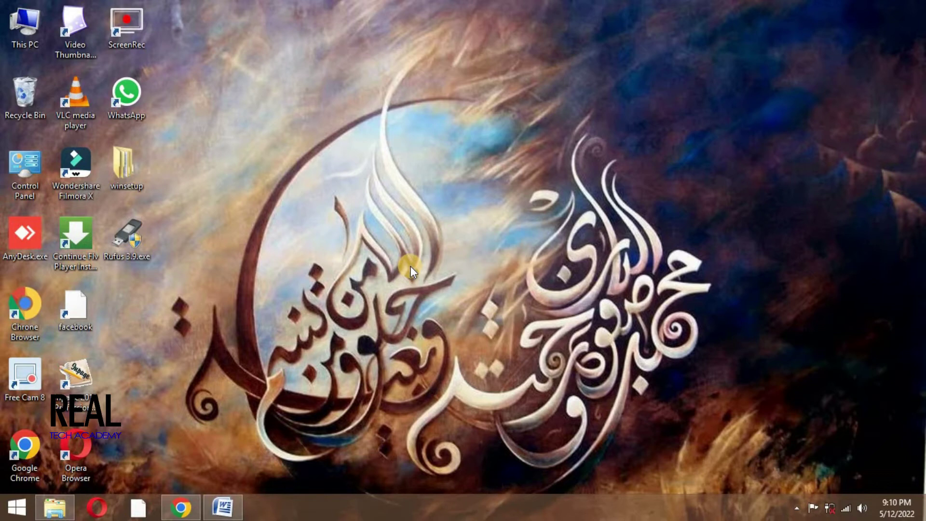
- Run gpedit.msc to open the Local Group Policy Editor, maximize it and widen the policy tree for full folder names
key(super+r)
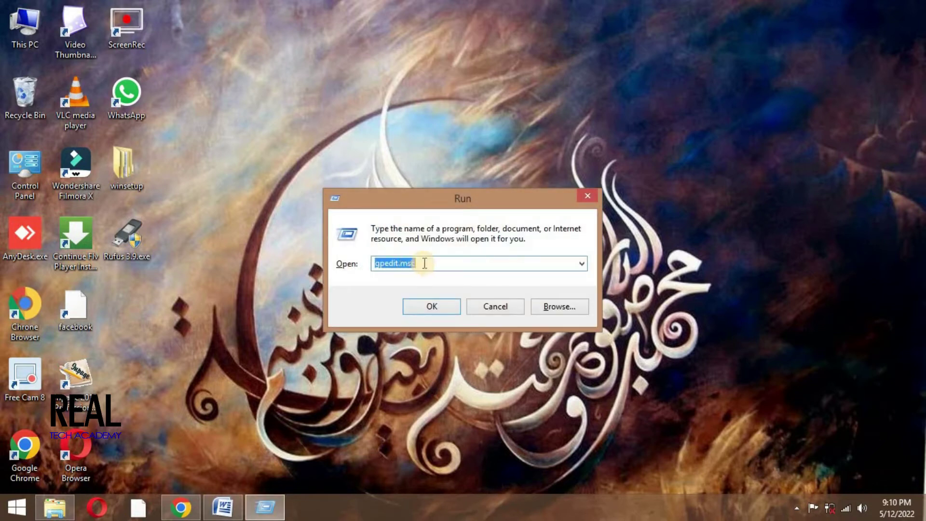
click(424, 263)
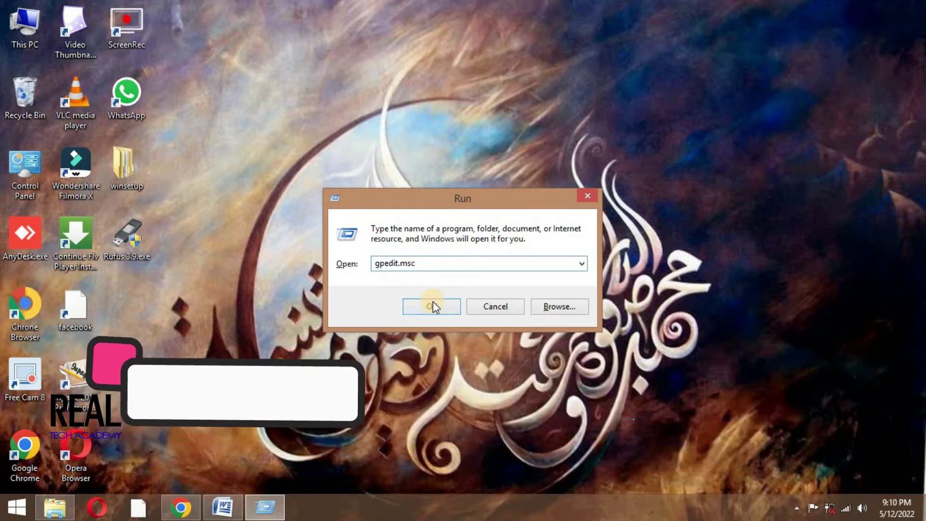
click(432, 306)
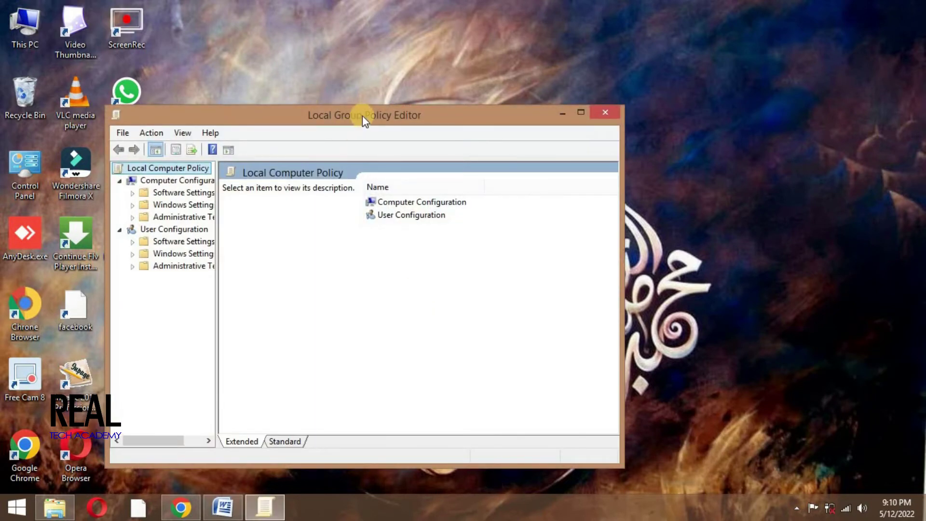
double_click(363, 115)
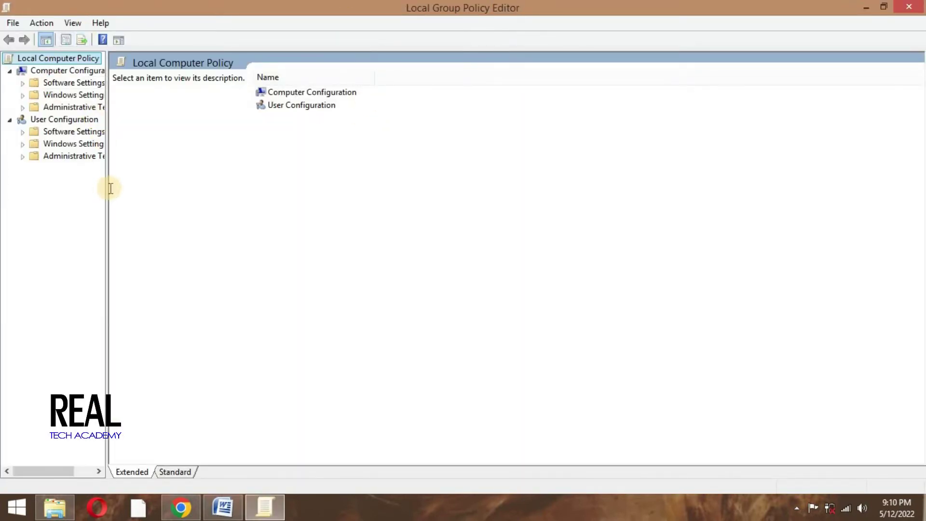
drag(110, 189, 200, 188)
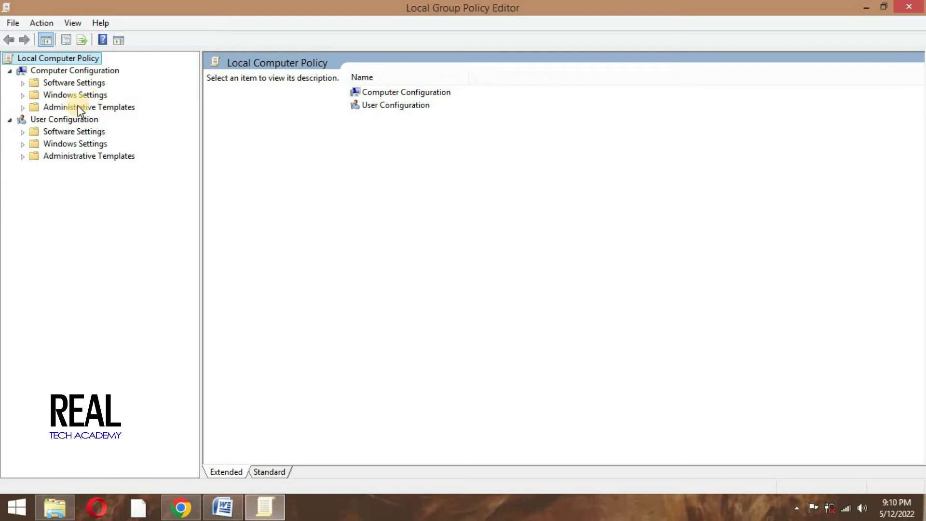
- Display the Windows Update policies under Computer Configuration, Administrative Templates, Windows Components
click(120, 107)
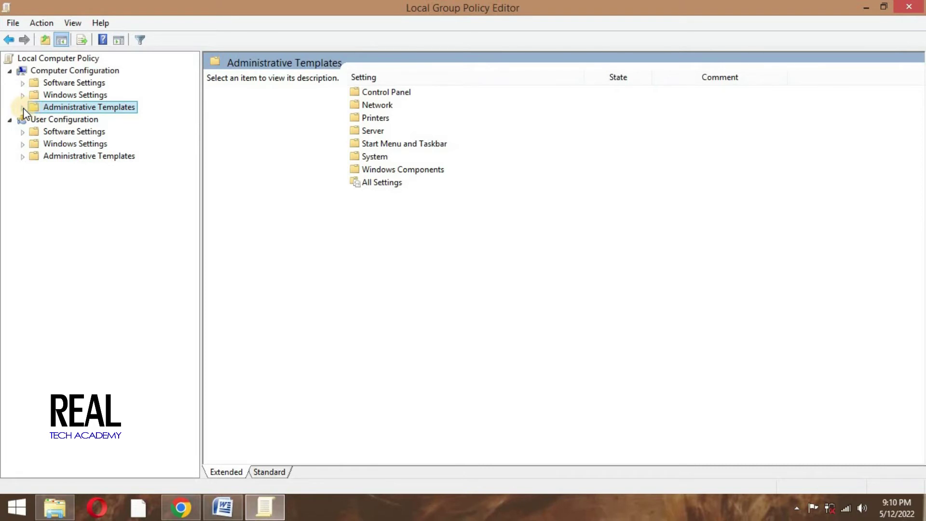
double_click(36, 109)
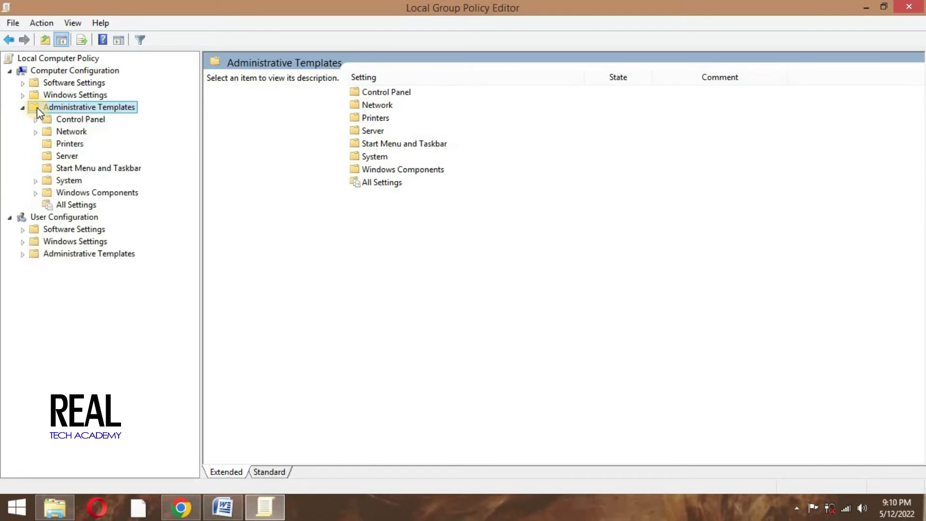
double_click(37, 107)
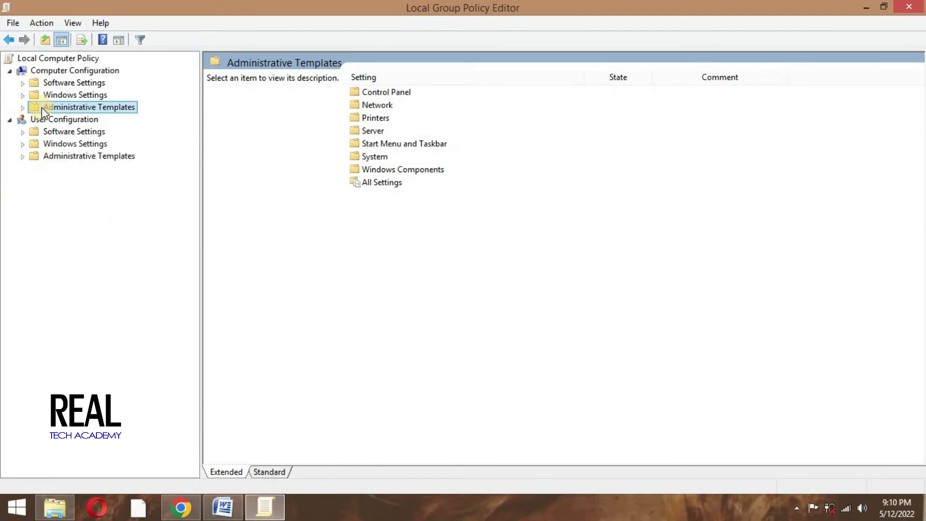
double_click(41, 107)
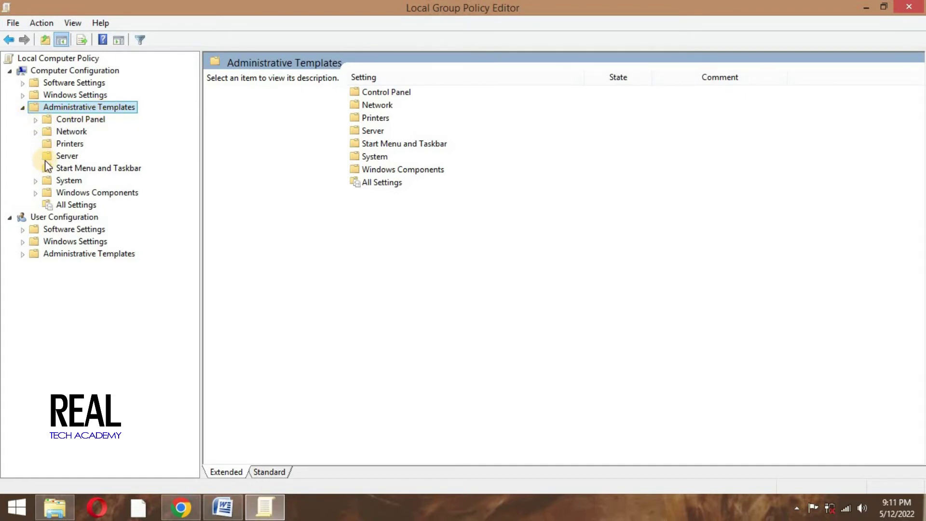
click(76, 192)
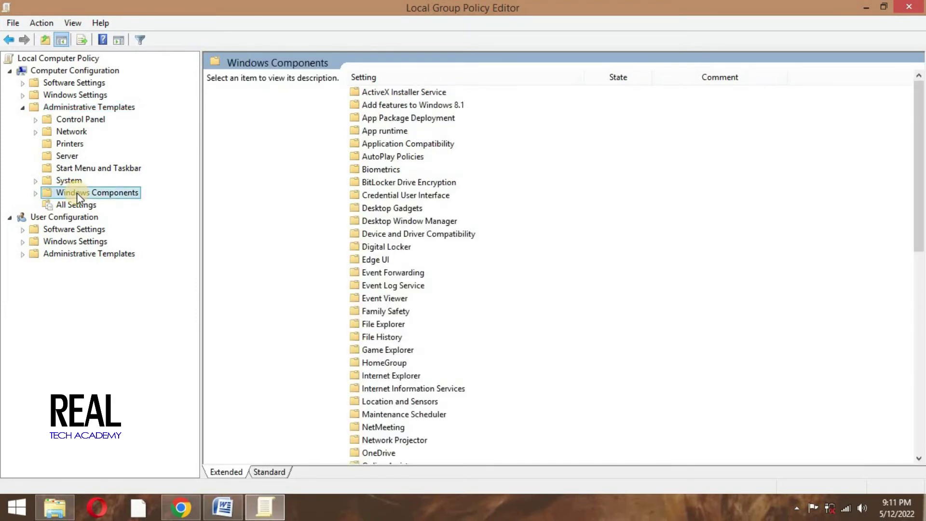
double_click(77, 193)
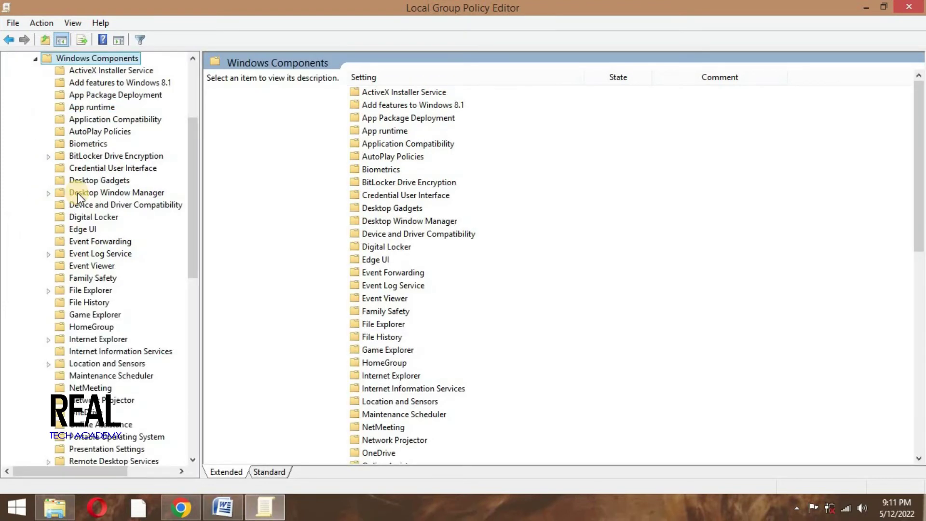
drag(192, 154, 192, 336)
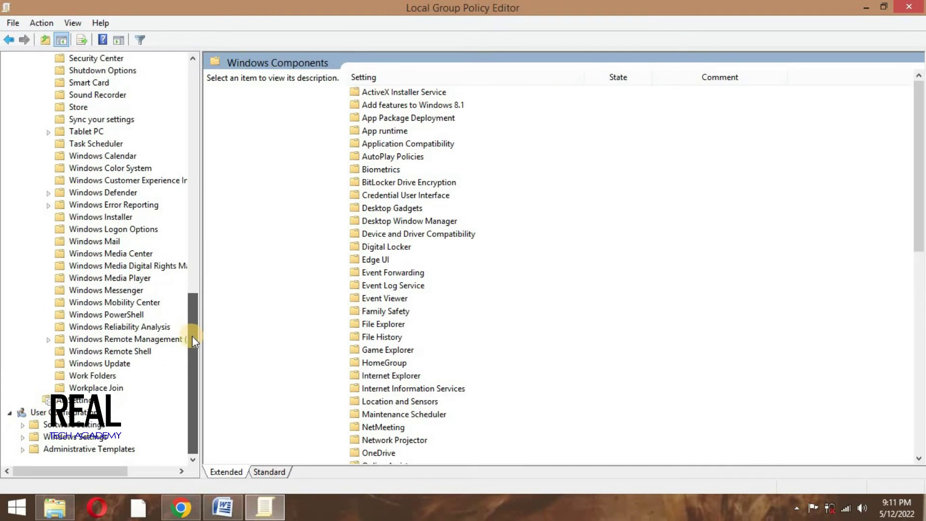
click(103, 365)
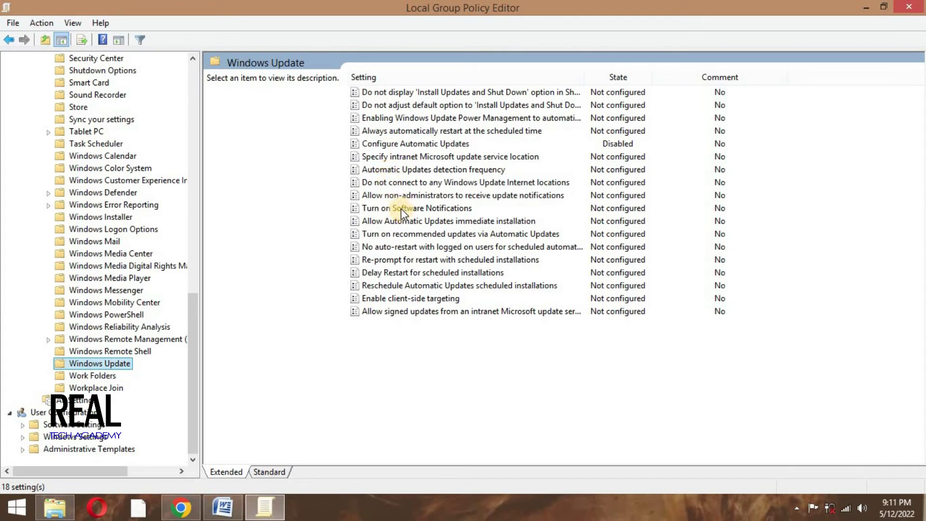
- Open the Configure Automatic Updates policy, select Disabled and accept the setting
click(394, 144)
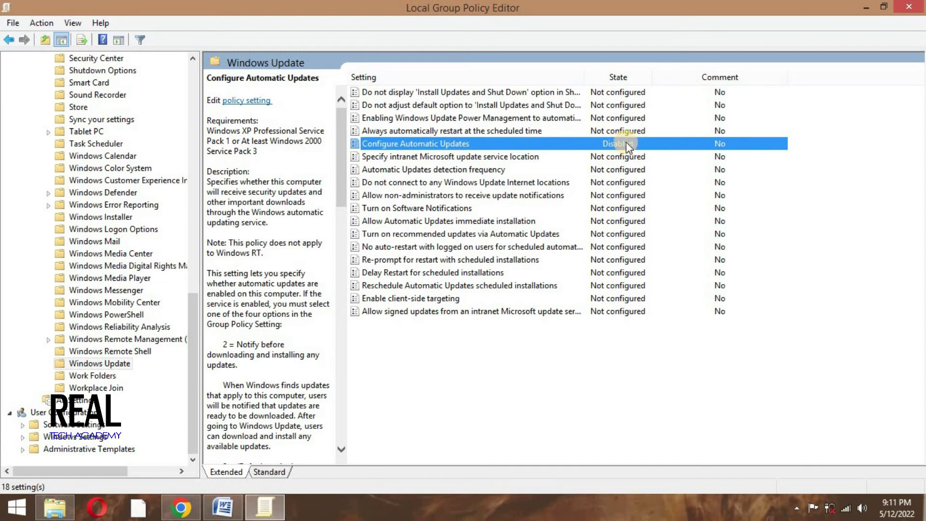
double_click(404, 143)
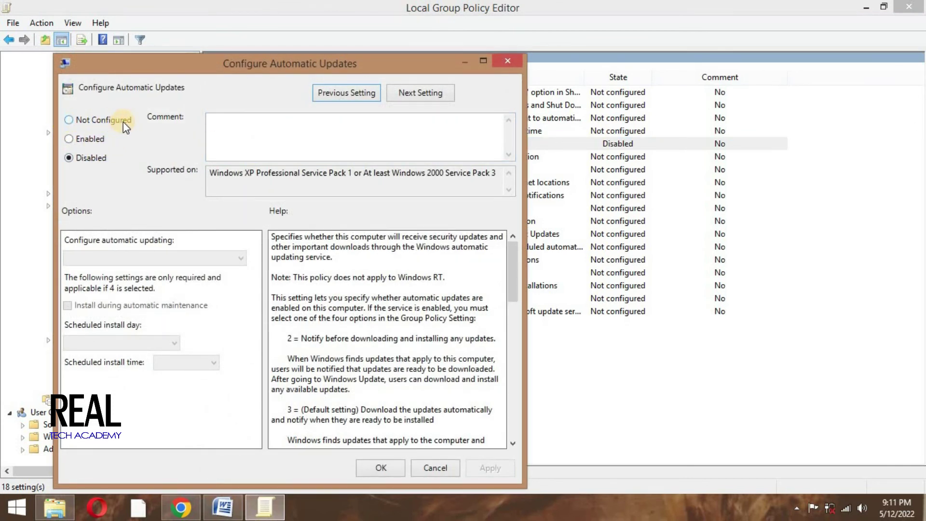
click(71, 158)
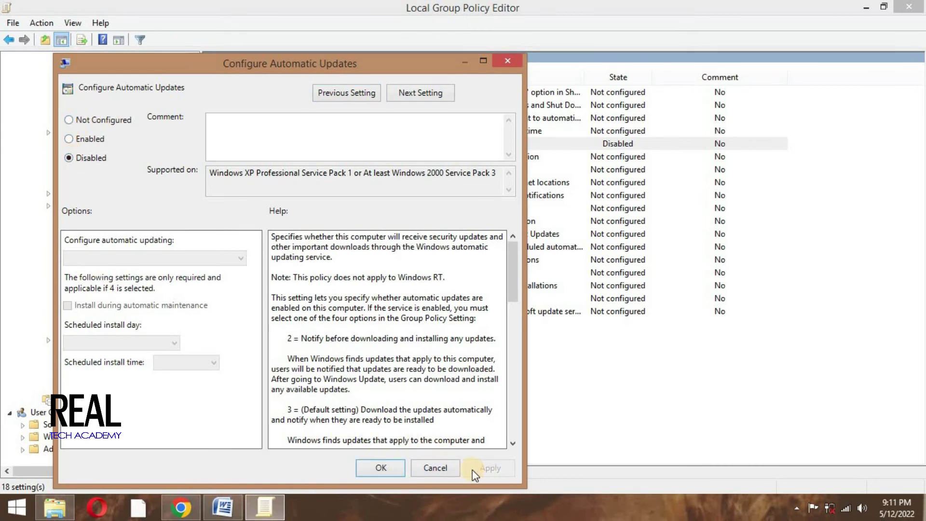
click(370, 471)
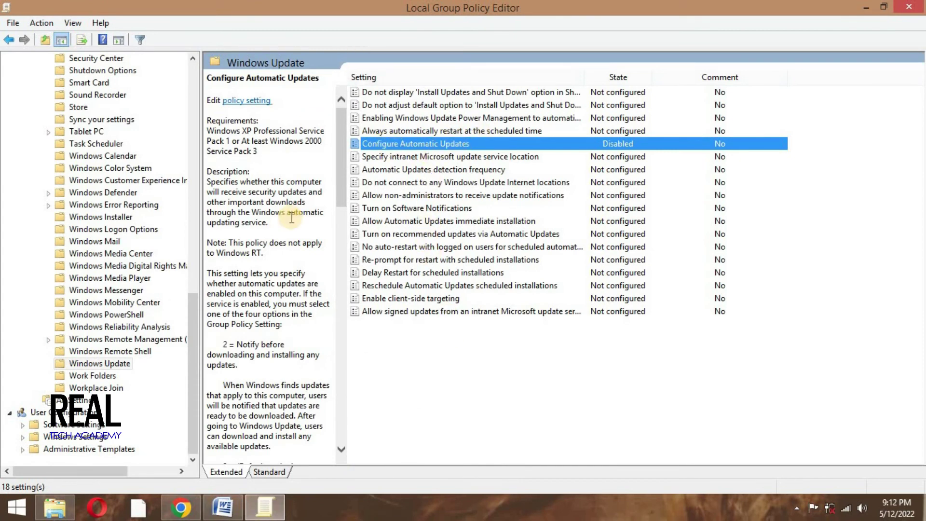
- Close the Local Group Policy Editor and refresh the desktop three times
click(911, 9)
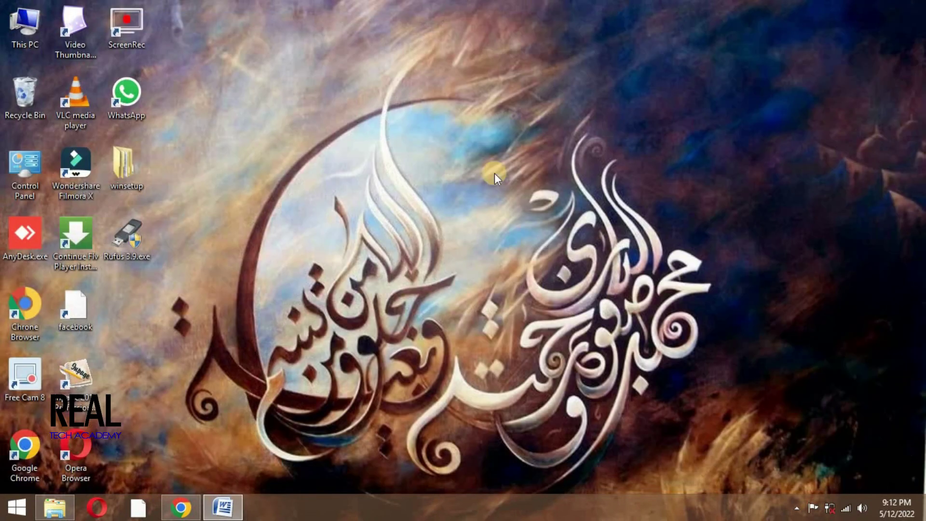
right_click(431, 156)
click(477, 194)
right_click(431, 156)
click(479, 194)
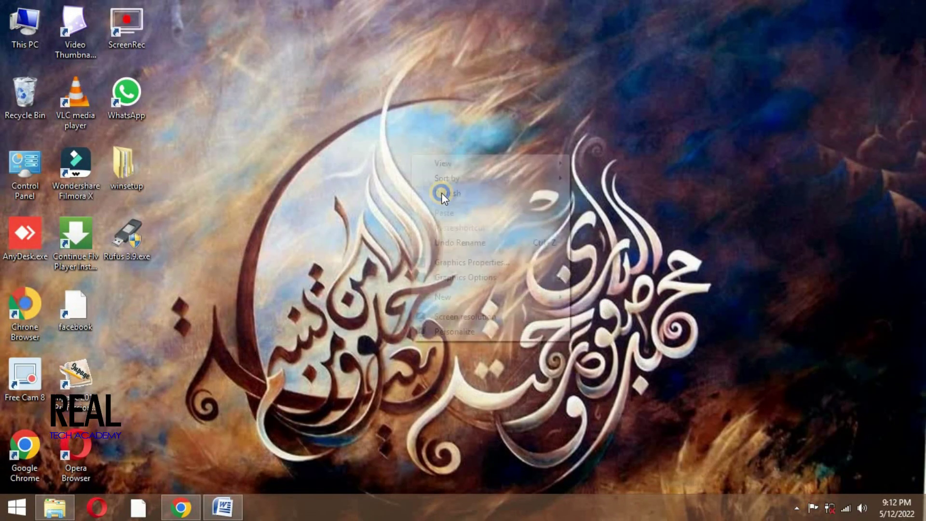
right_click(411, 155)
click(443, 193)
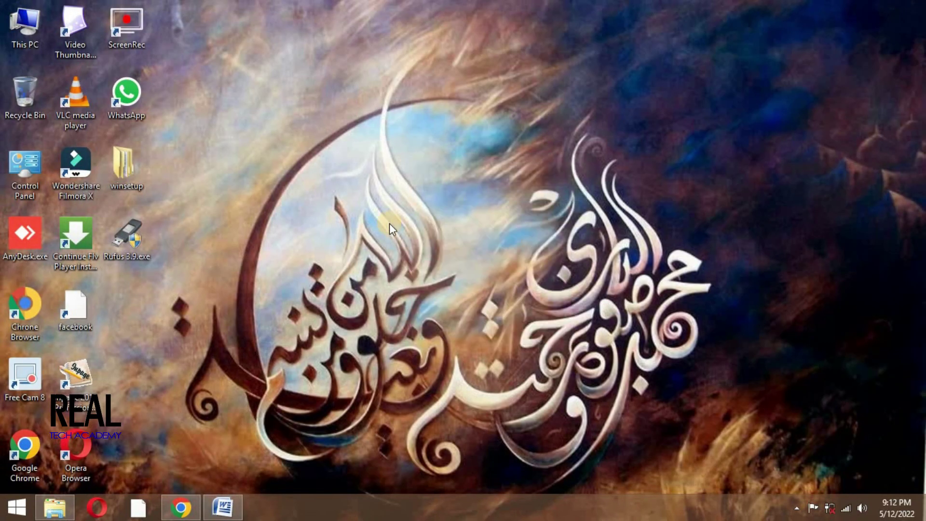